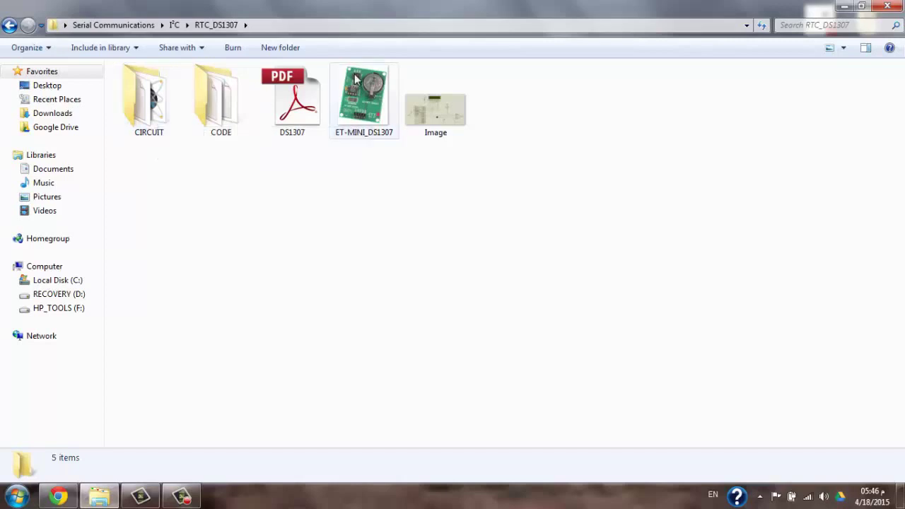
Step: Open the CIRCUIT Proteus project from the CIRCUIT folder and inspect the LCD, the PIC16F877A and the DS1307 in the schematic
double_click(157, 119)
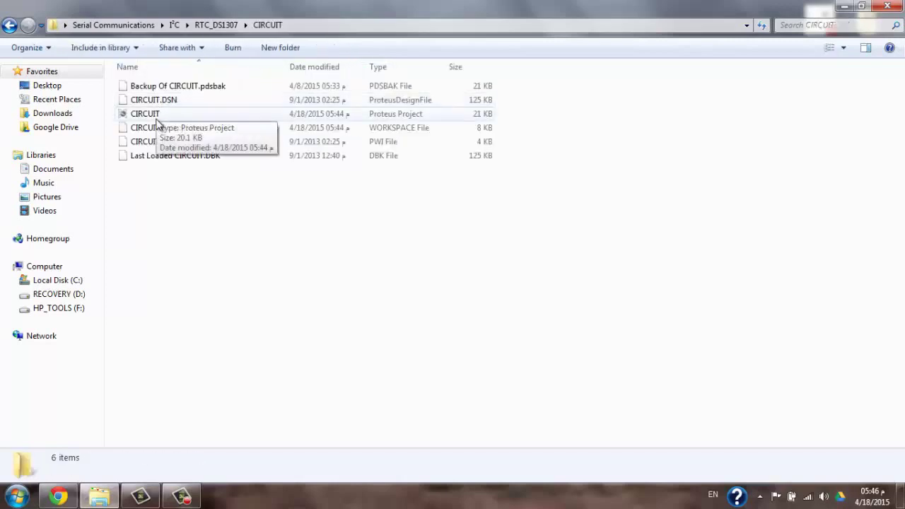
double_click(156, 115)
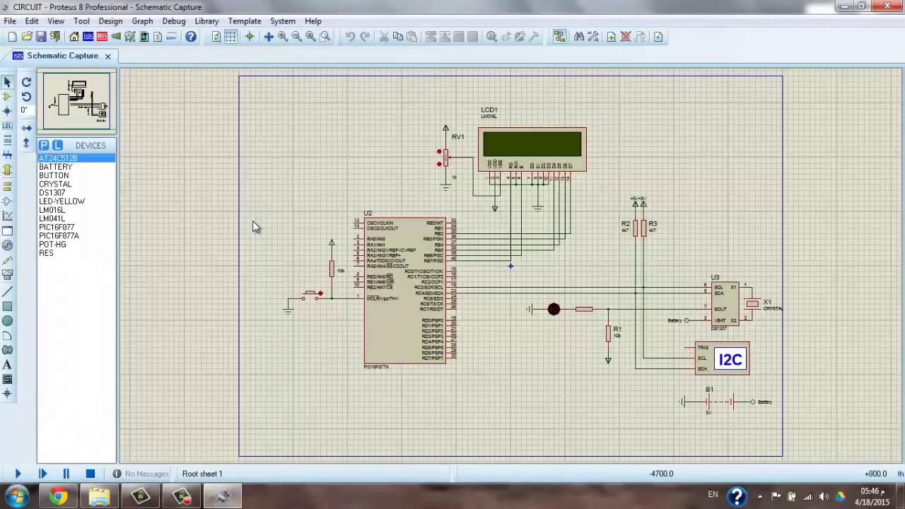
left_click(283, 37)
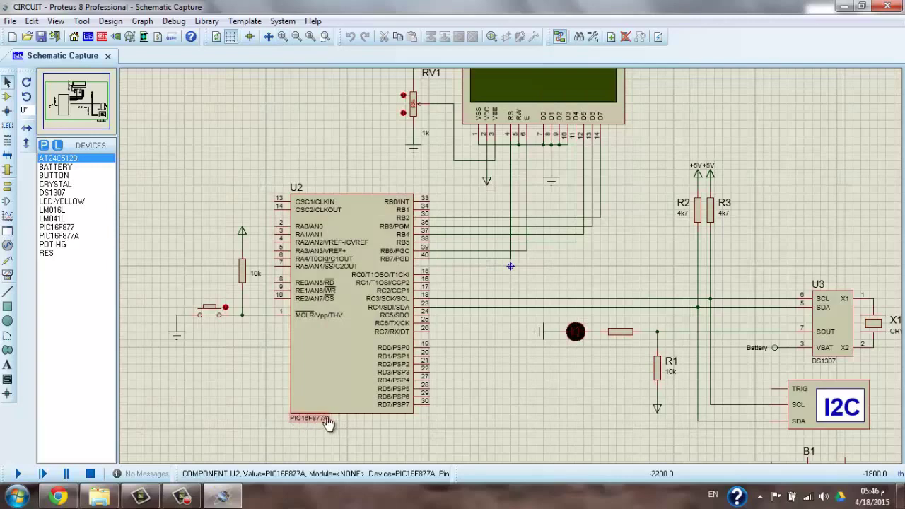
left_click(77, 99)
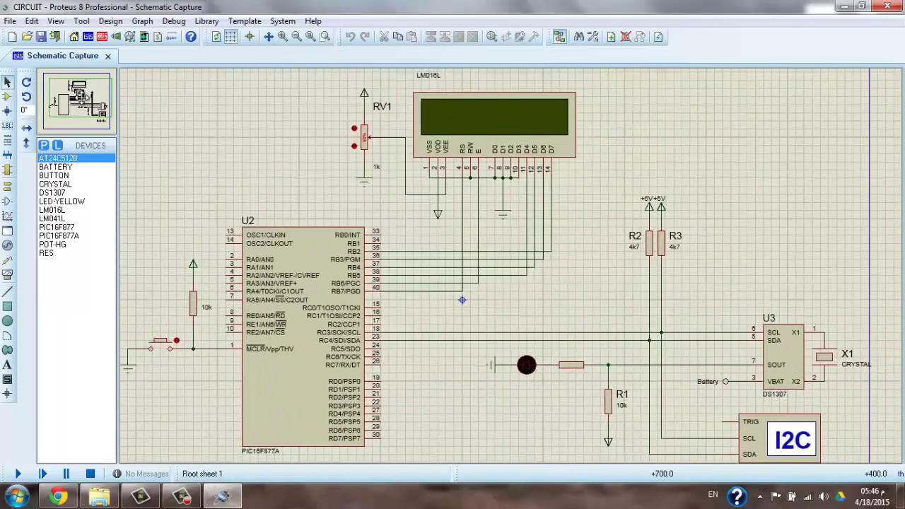
left_click_drag(324, 88, 599, 194)
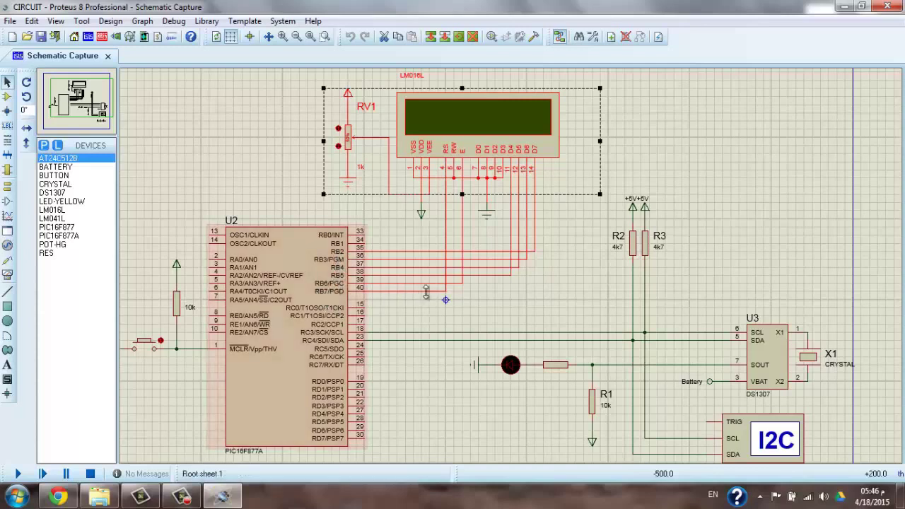
left_click(767, 358)
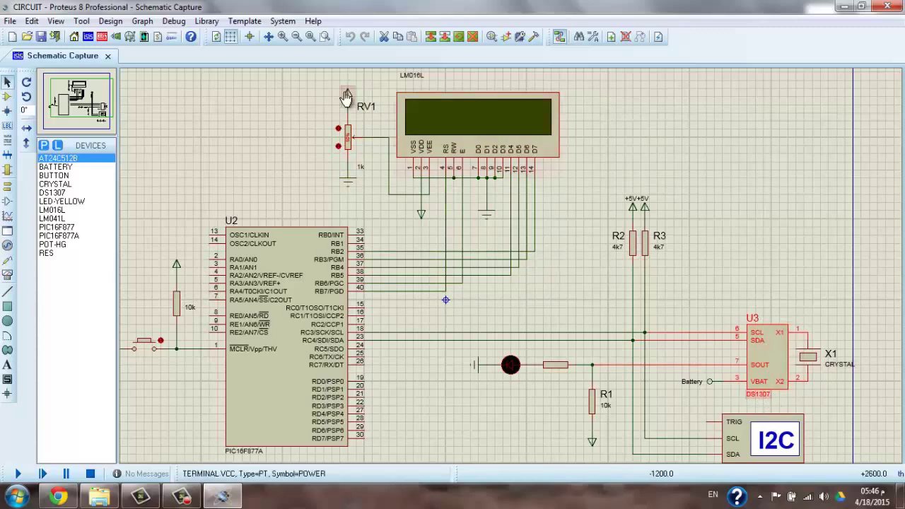
Step: Inspect the SCL and SDA lines linking the PIC16F877A, the DS1307 and the I2C debugger in the schematic
left_click(282, 37)
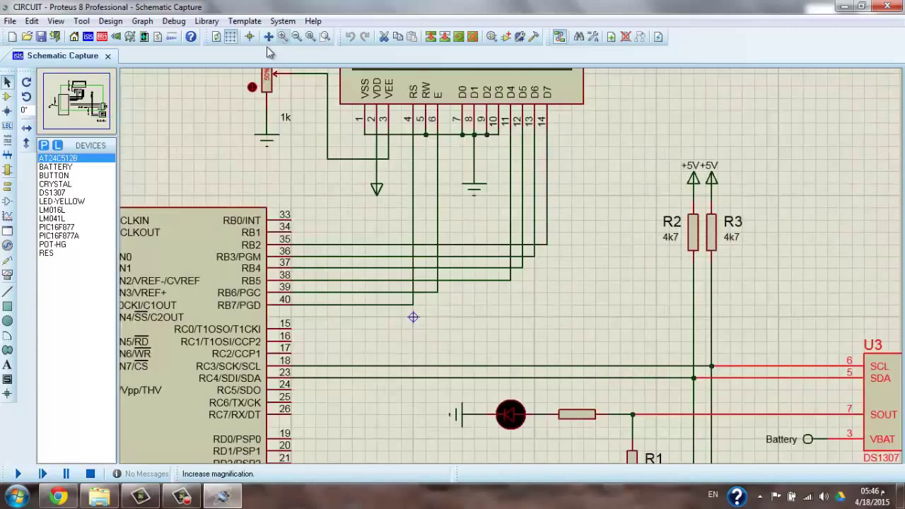
left_click(84, 103)
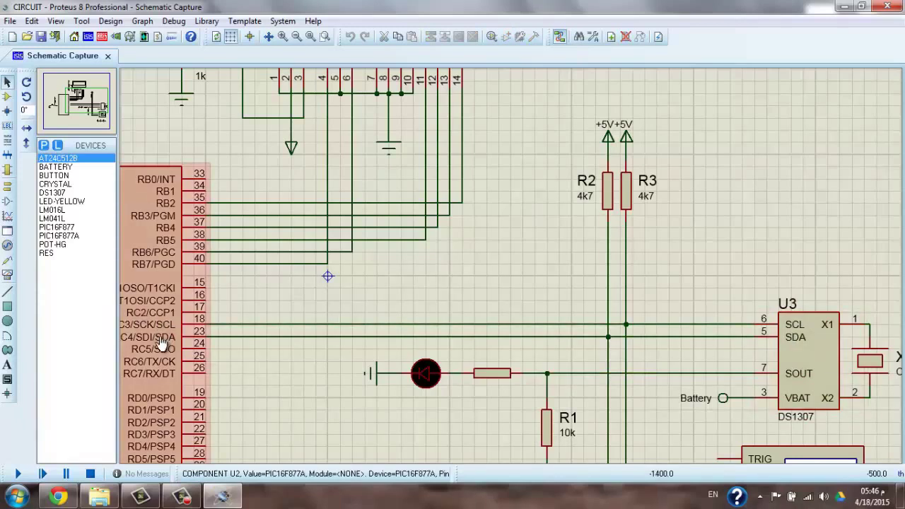
left_click(259, 337)
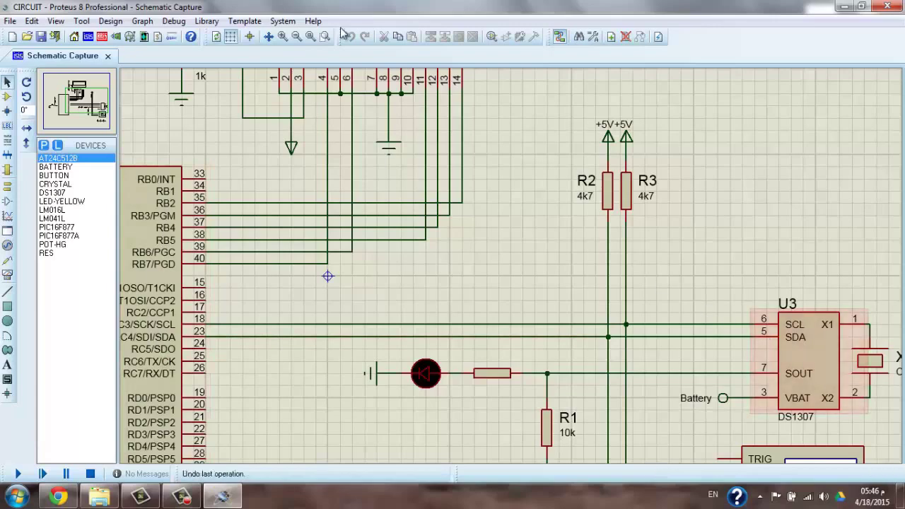
left_click(298, 37)
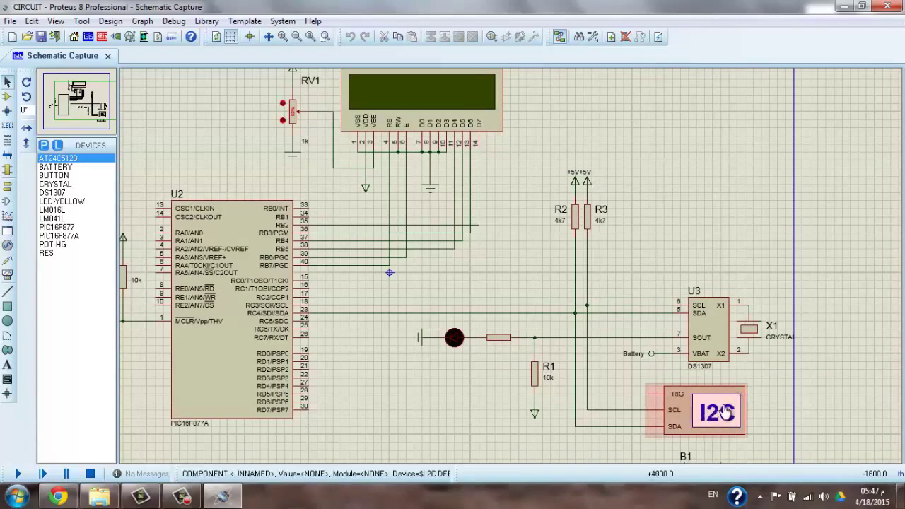
left_click(698, 412)
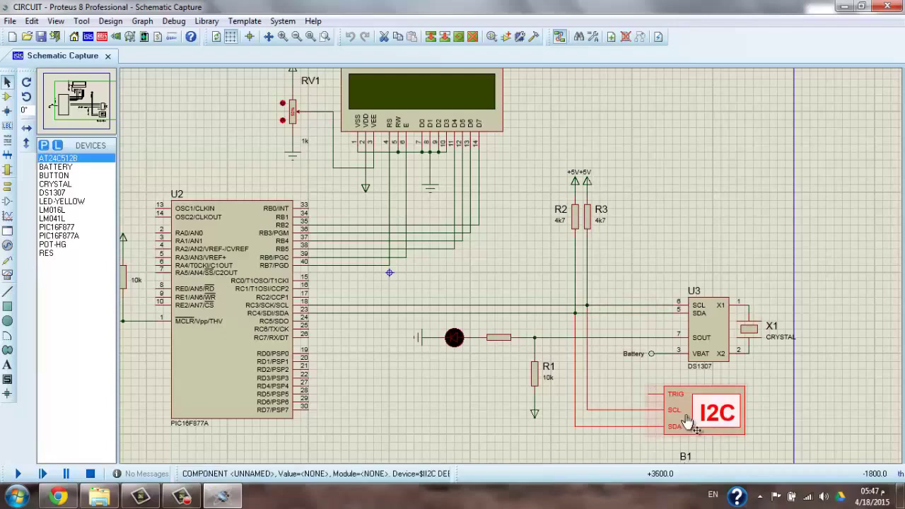
left_click(613, 382)
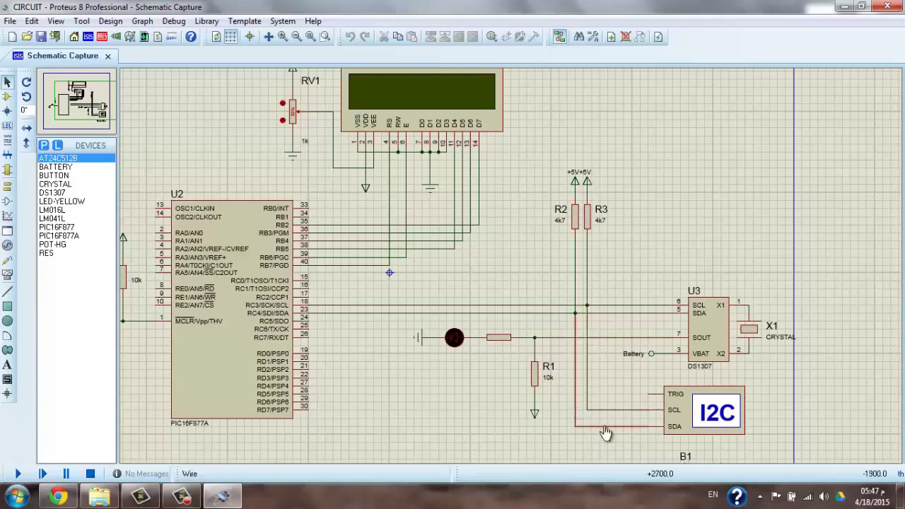
Step: Open the DS1307 PDF datasheet from the RTC_DS1307 folder and find the pin configurations on page 1
left_click(102, 498)
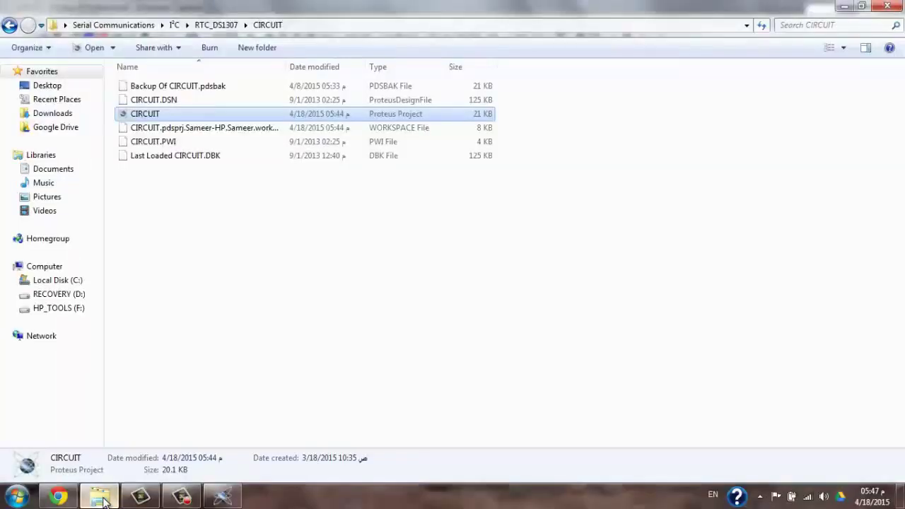
left_click(10, 26)
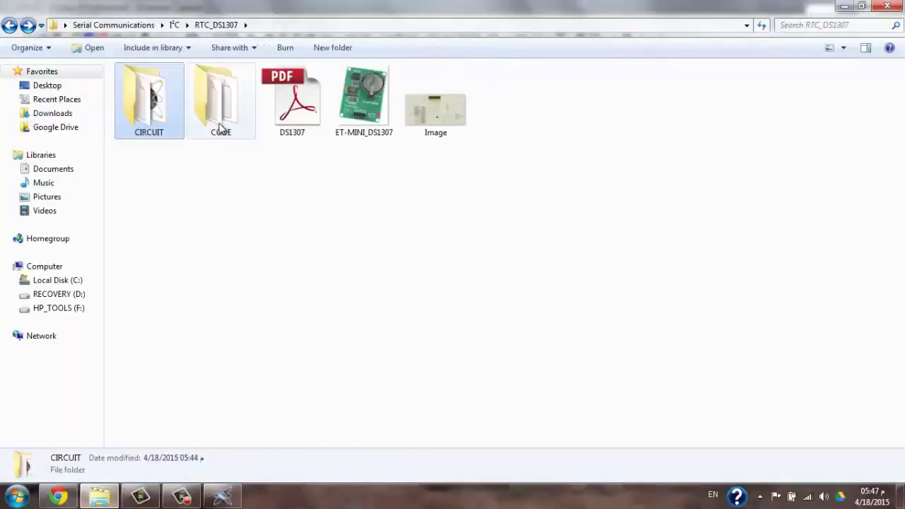
double_click(285, 115)
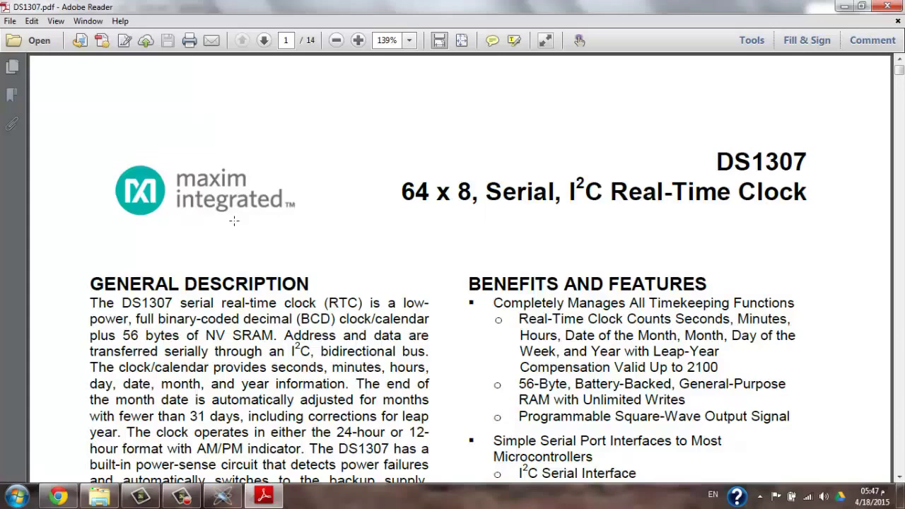
scroll(312, 241, "down", 10)
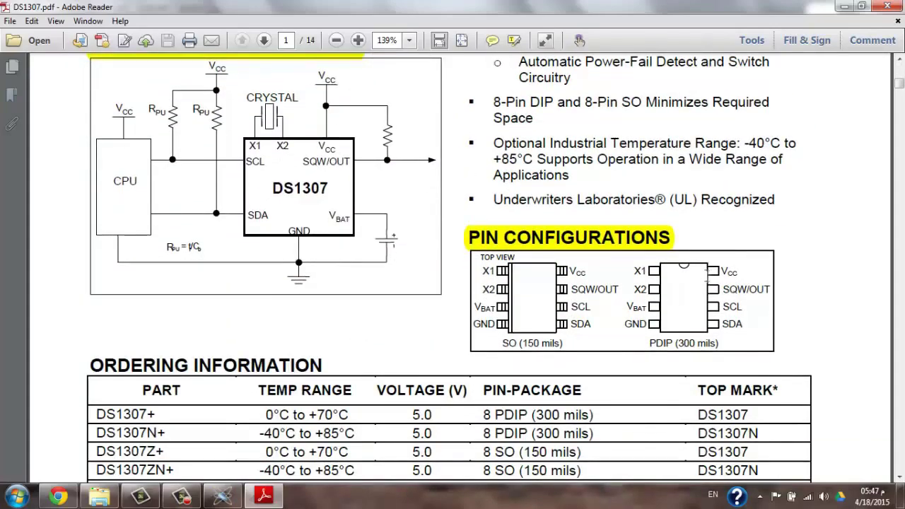
Step: Examine the PDIP pinout in the datasheet, marking the GND, SDA, VBAT and X2 labels in turn
left_click_drag(721, 272, 740, 278)
left_click_drag(632, 324, 648, 329)
left_click(627, 323)
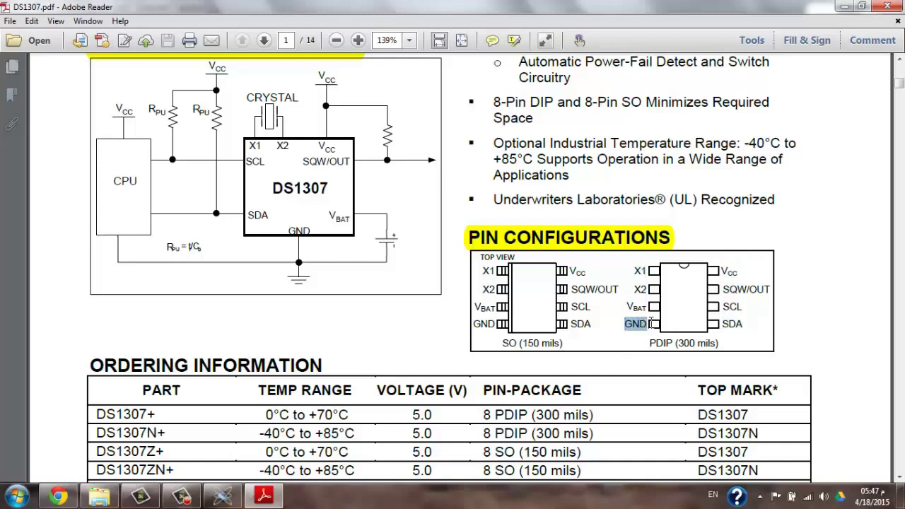
left_click_drag(724, 306, 739, 322)
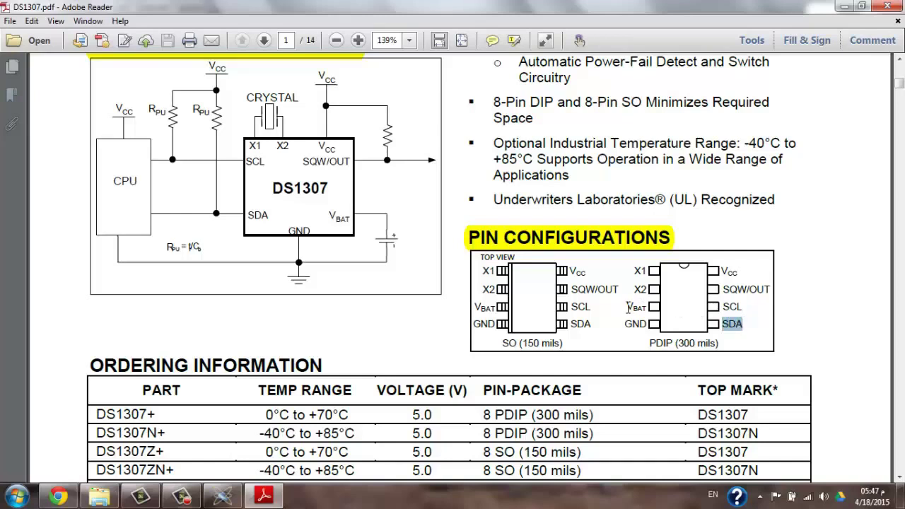
left_click_drag(627, 306, 644, 308)
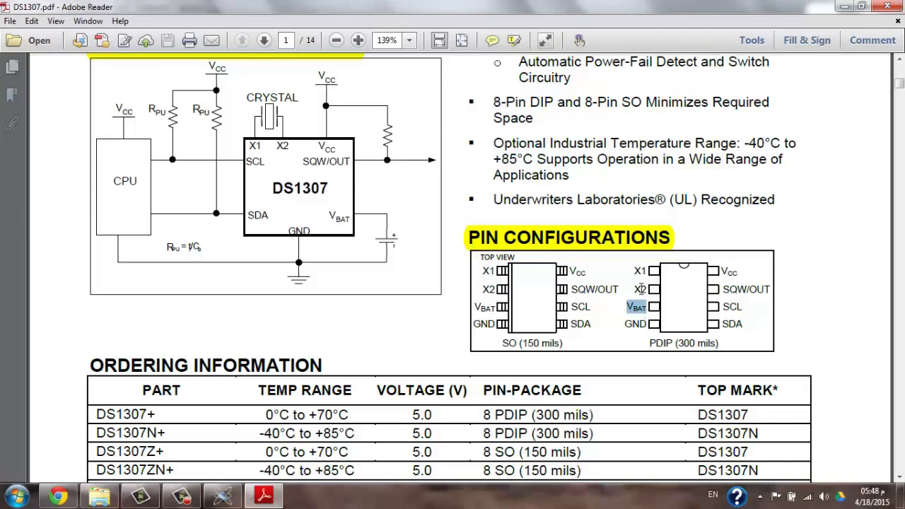
left_click_drag(634, 271, 649, 296)
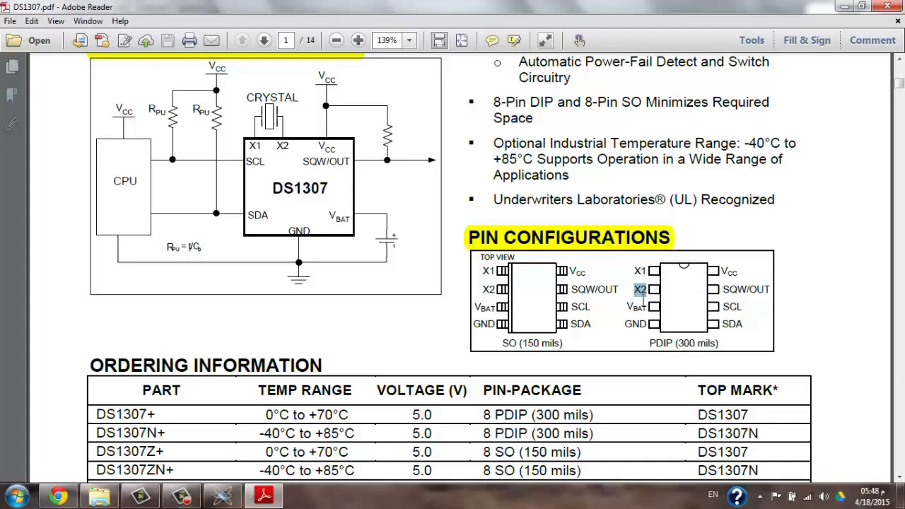
Step: Switch to the Proteus schematic and check the frequency in the properties of crystal X1 without changing anything
left_click(223, 495)
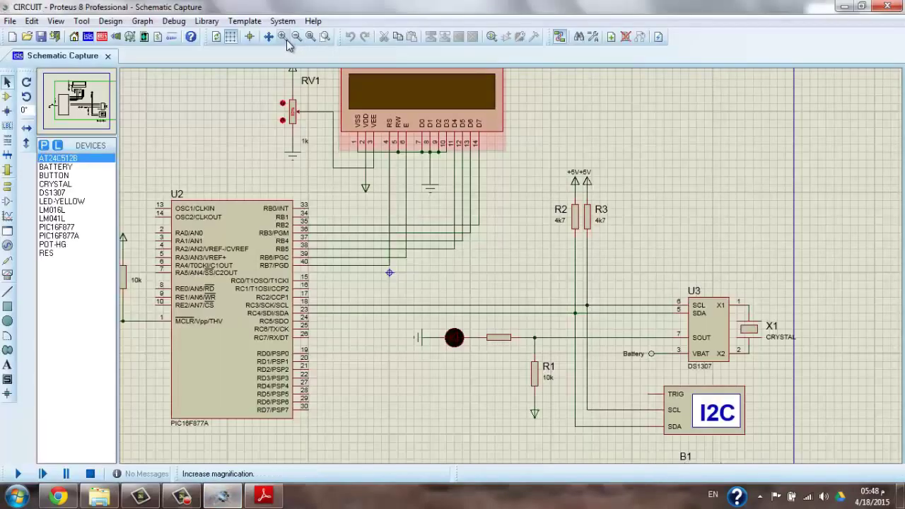
left_click(285, 39)
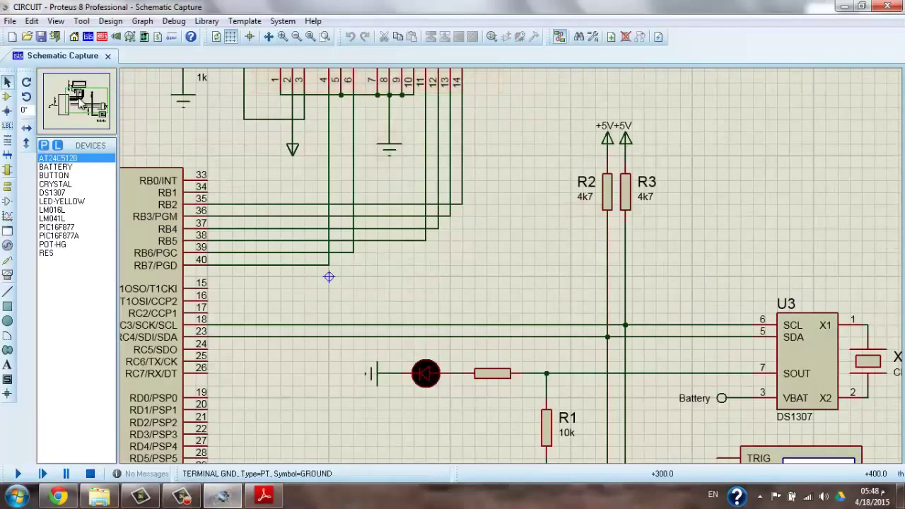
left_click(104, 105)
left_click(104, 108)
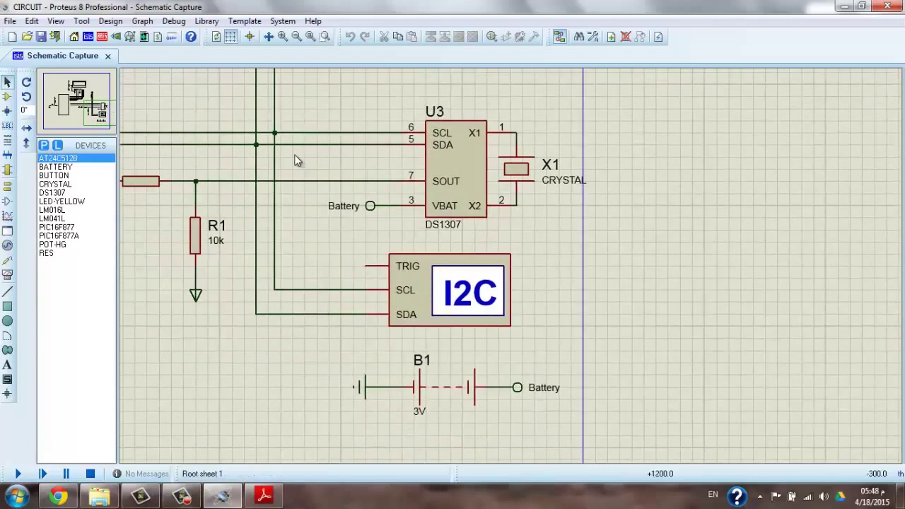
double_click(521, 175)
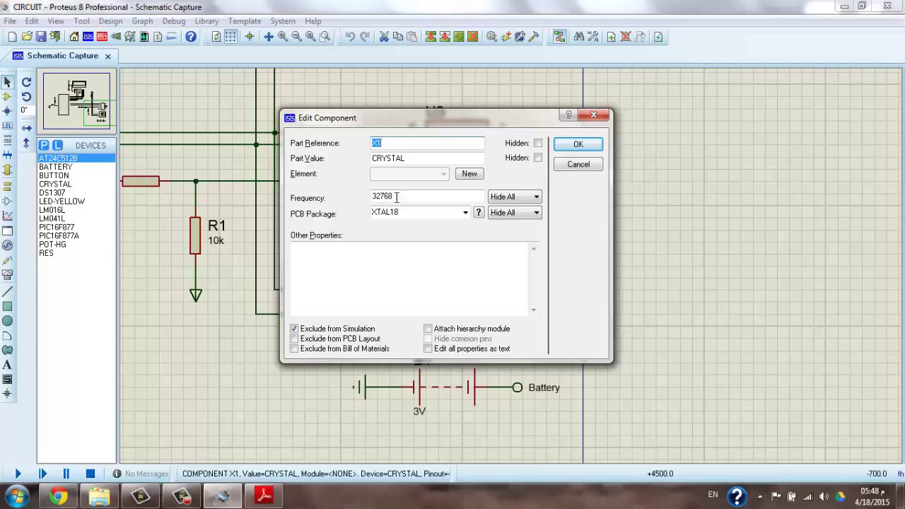
left_click(600, 117)
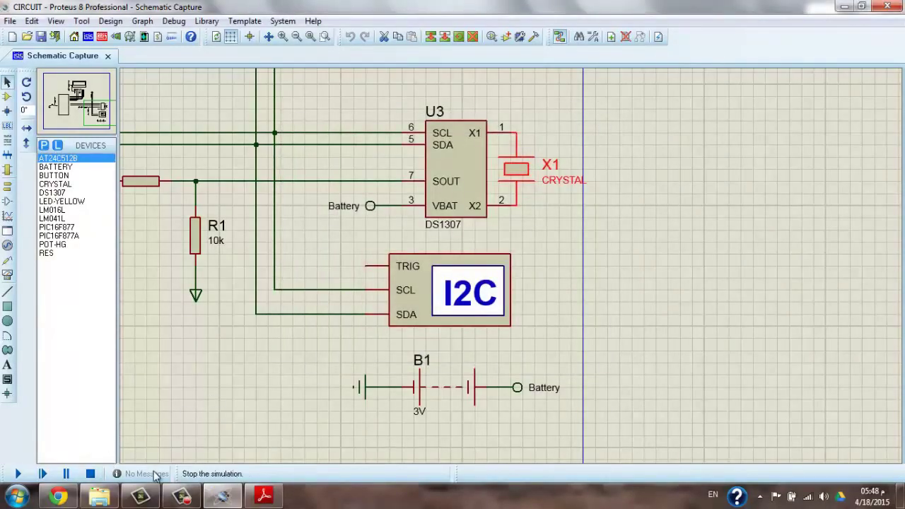
Step: Open the ET-MINI_DS1307 photo from the RTC_DS1307 folder and examine the module's chip, crystal, battery and header up close
left_click(256, 500)
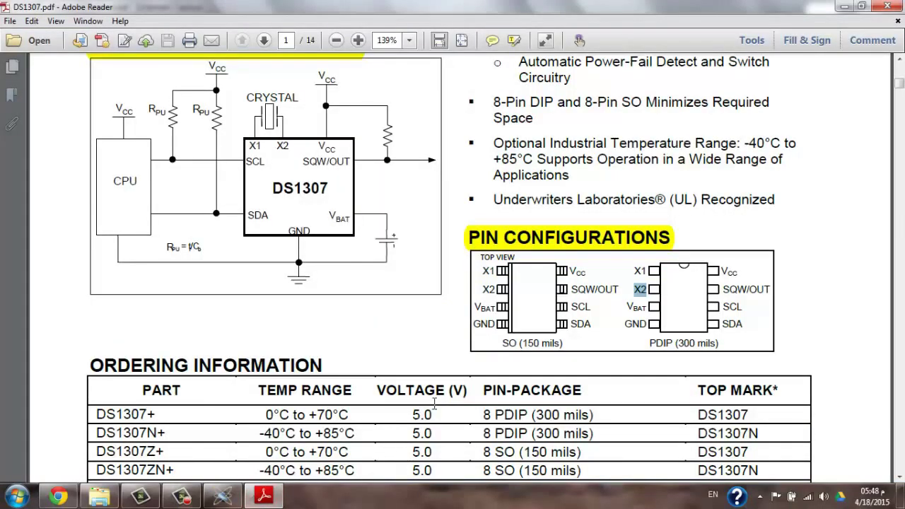
left_click(104, 499)
left_click(370, 100)
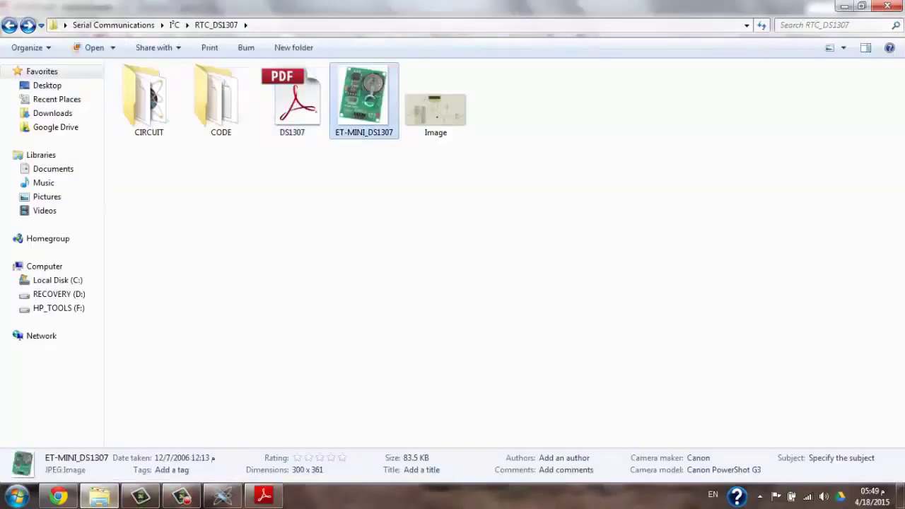
double_click(370, 101)
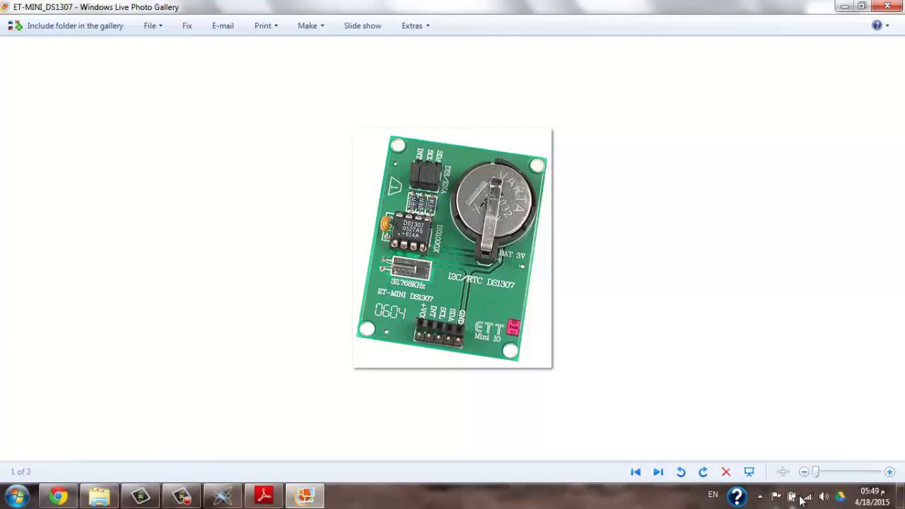
left_click_drag(816, 471, 842, 473)
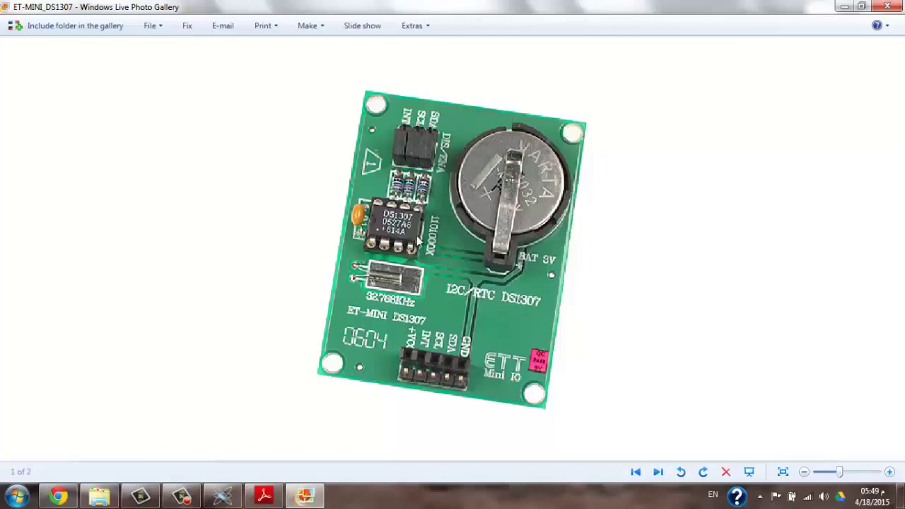
Step: Return to the DS1307 datasheet and examine the SQW/OUT pin and the typical operating circuit
left_click(262, 495)
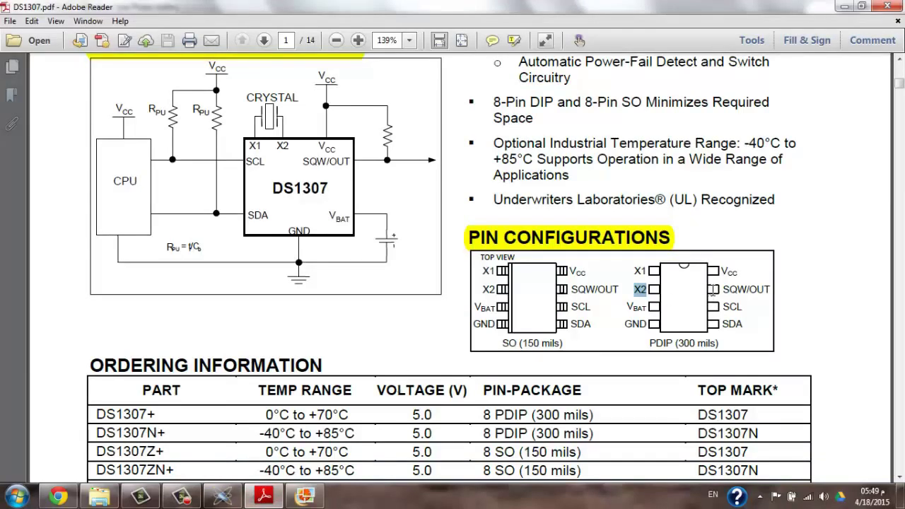
left_click_drag(723, 290, 769, 287)
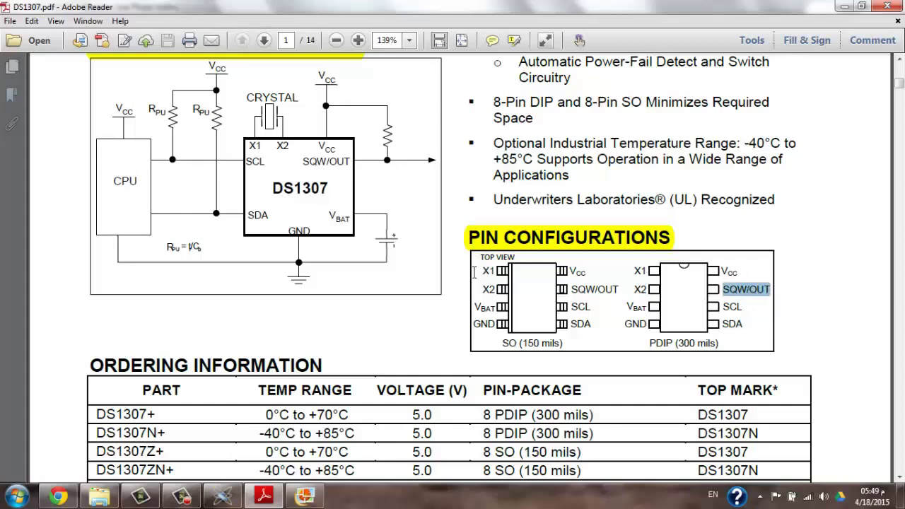
scroll(473, 272, "up", 1)
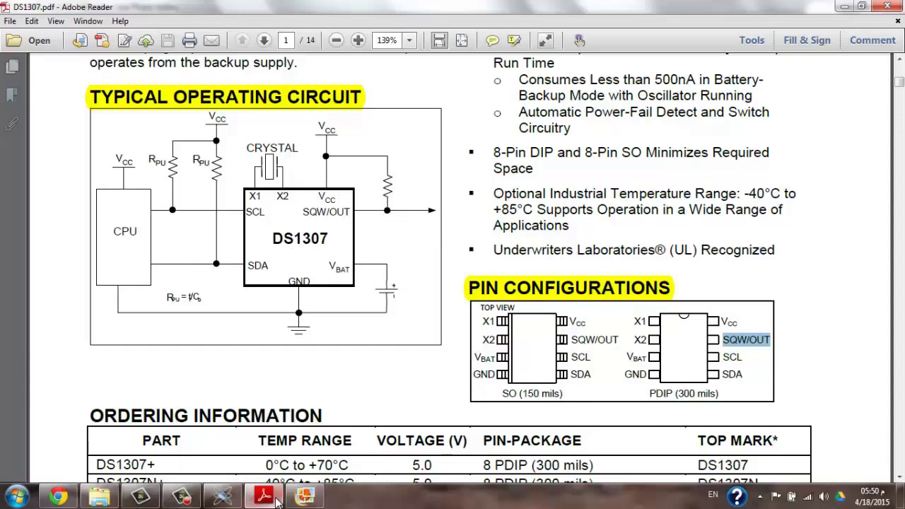
Step: Switch to the Proteus schematic and view the wiring between the PIC16F877A and the DS1307, including the LED on SOUT
left_click(226, 496)
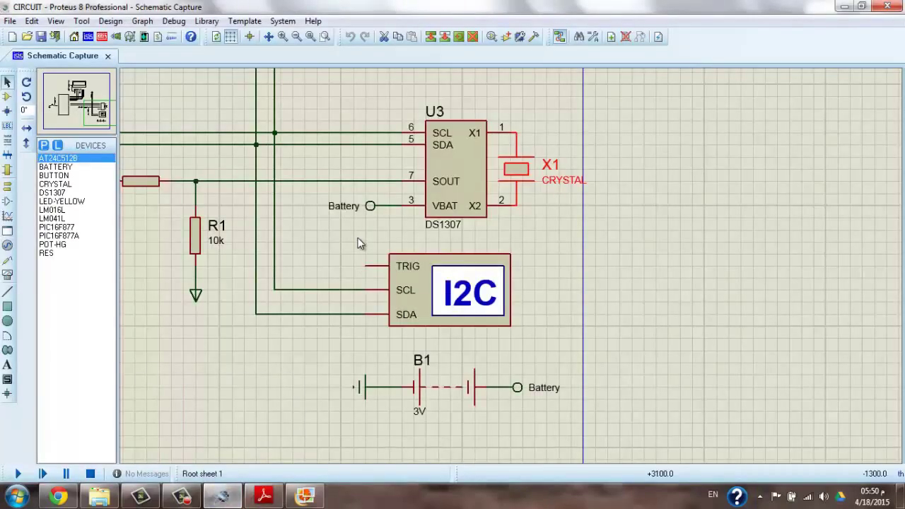
left_click(296, 37)
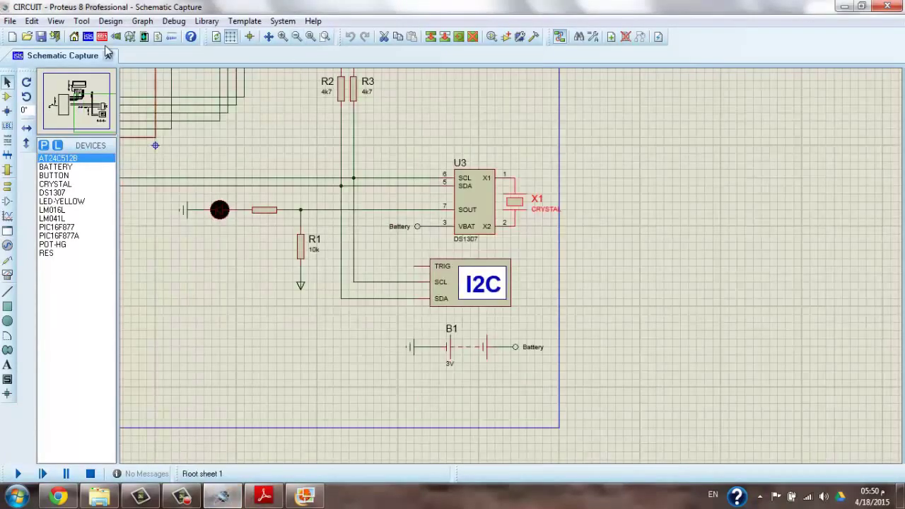
left_click(101, 111)
left_click(91, 107)
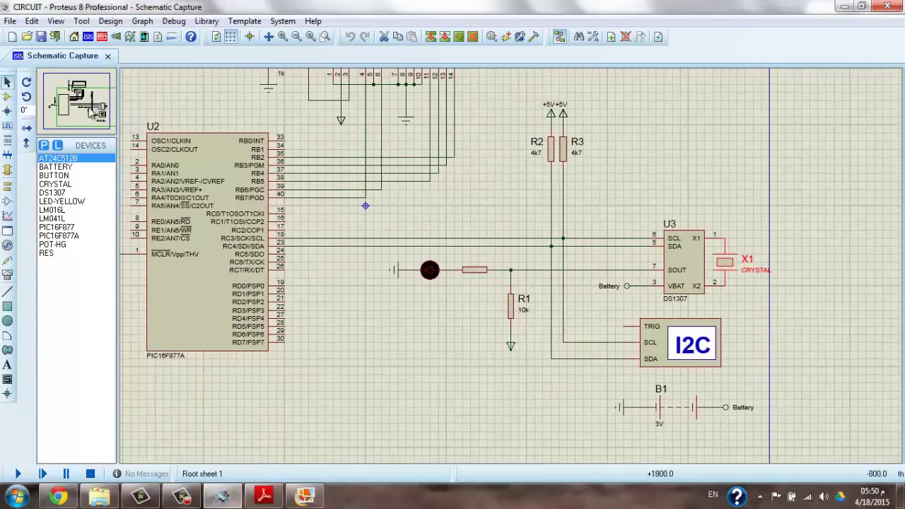
Step: Highlight battery B1 together with its ground and Battery terminal on the schematic, and clear the selection
left_click(710, 164)
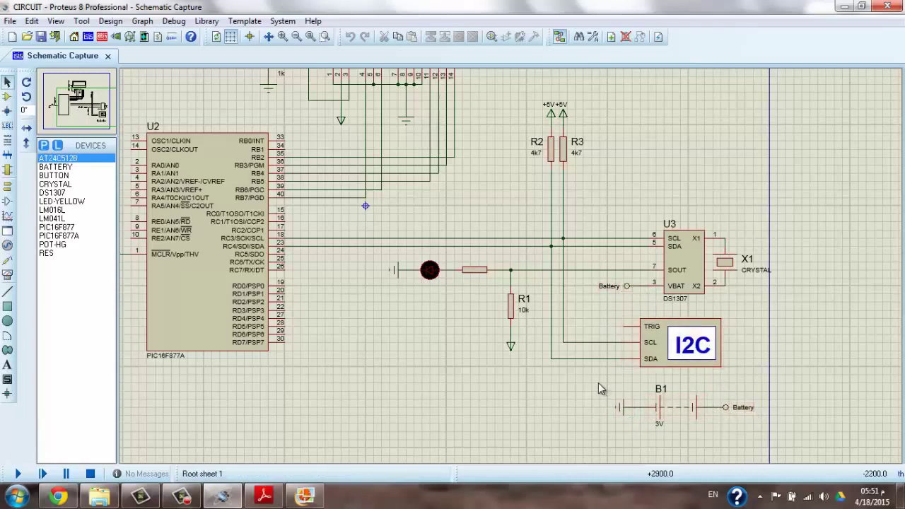
left_click_drag(599, 382, 785, 437)
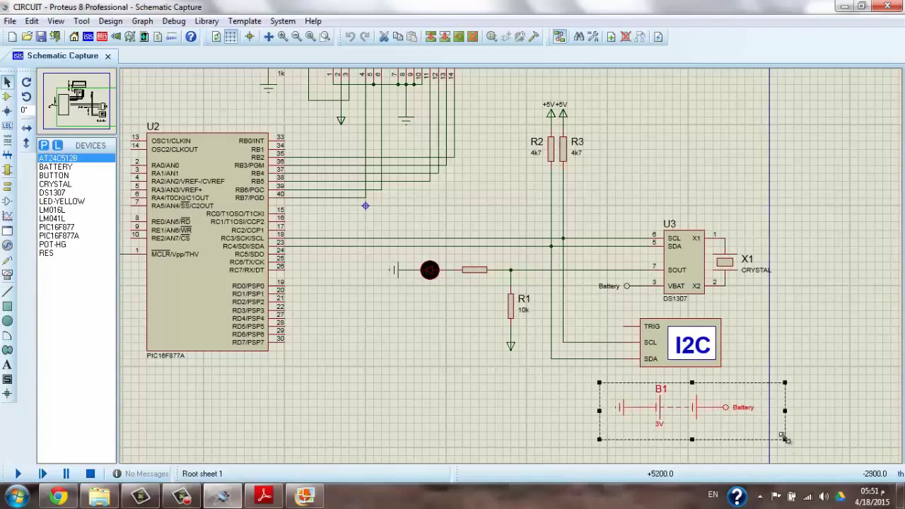
left_click(566, 429)
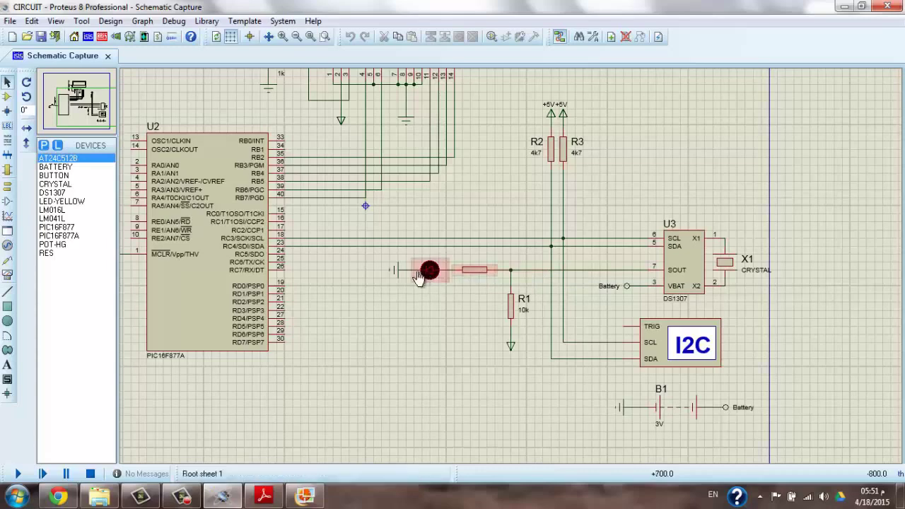
Step: Check the properties of the resistor in series with the LED without changing them, and briefly highlight the LED with its ground
double_click(478, 277)
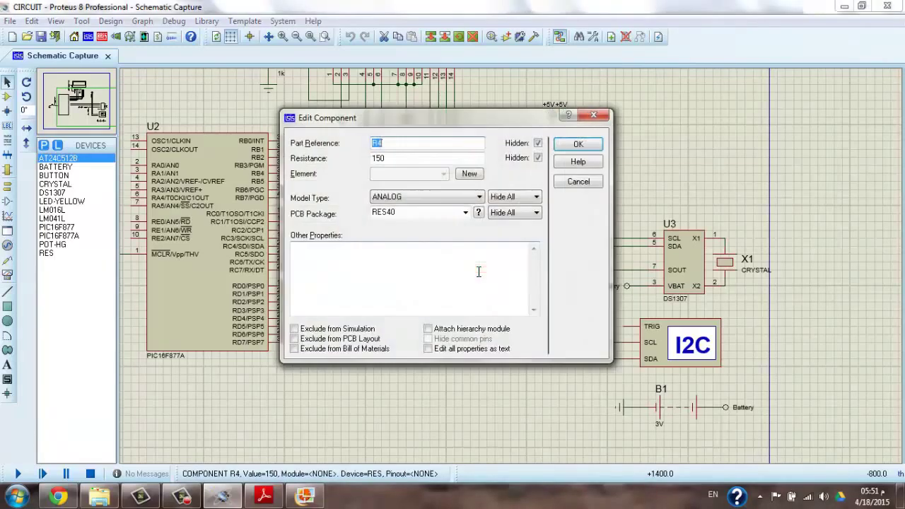
left_click(594, 116)
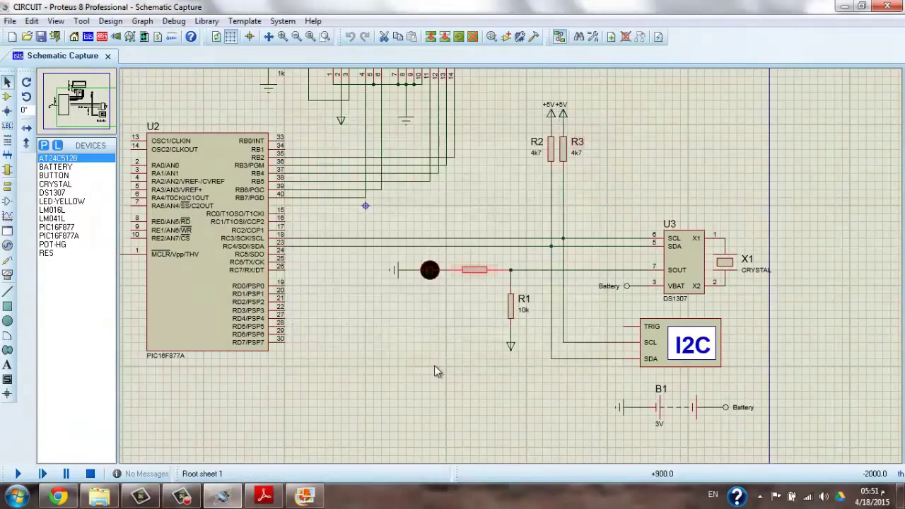
left_click(451, 331)
left_click(516, 270)
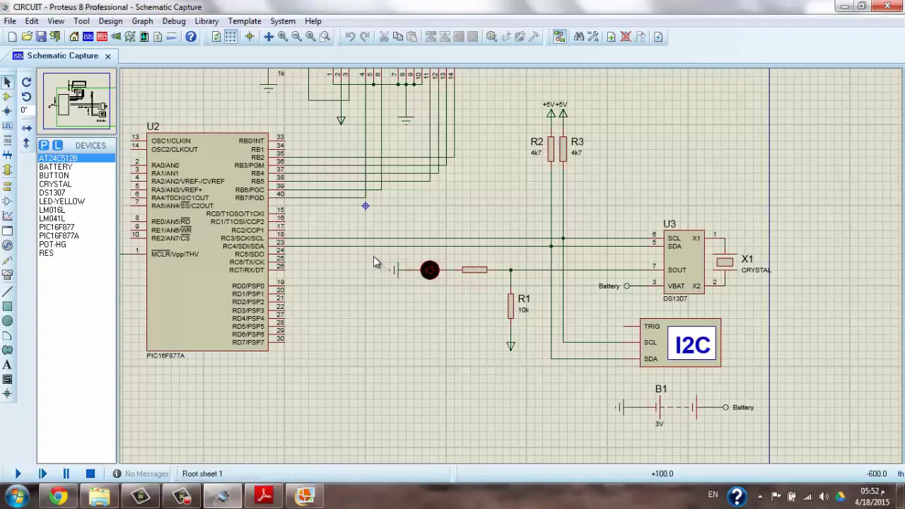
left_click_drag(373, 256, 465, 302)
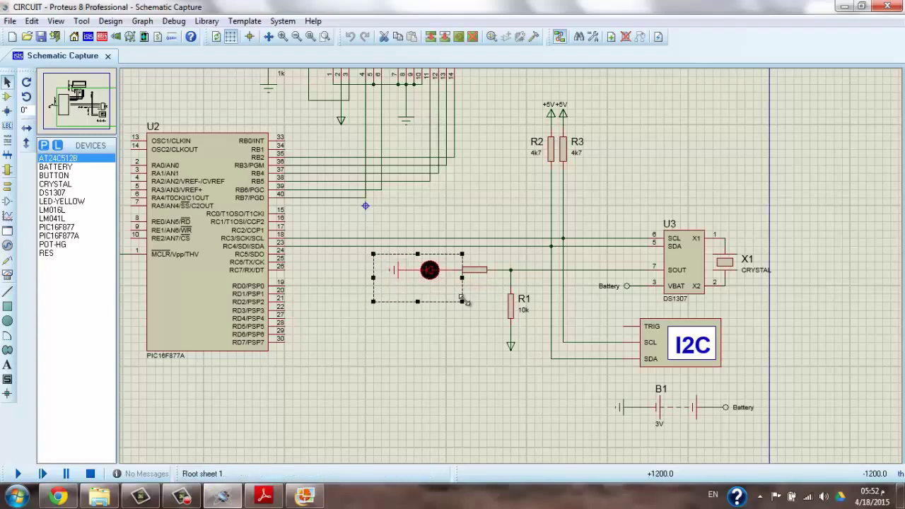
left_click(458, 344)
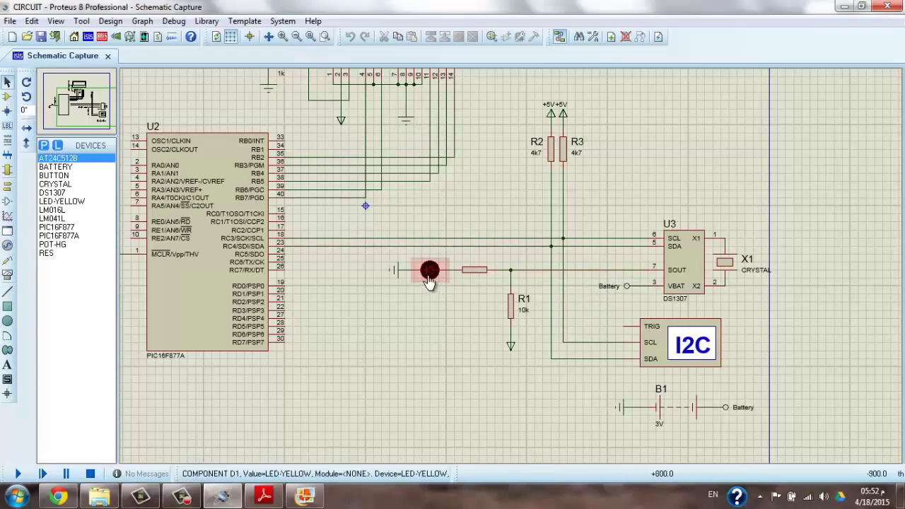
Step: View the overall circuit with the LCD, the PIC16F877A, its reset button and the DS1307 together
left_click(297, 36)
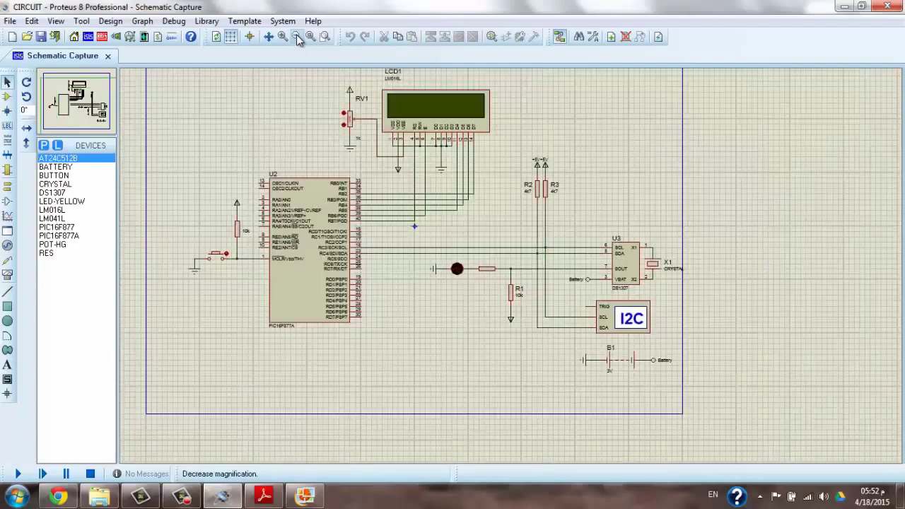
left_click(86, 104)
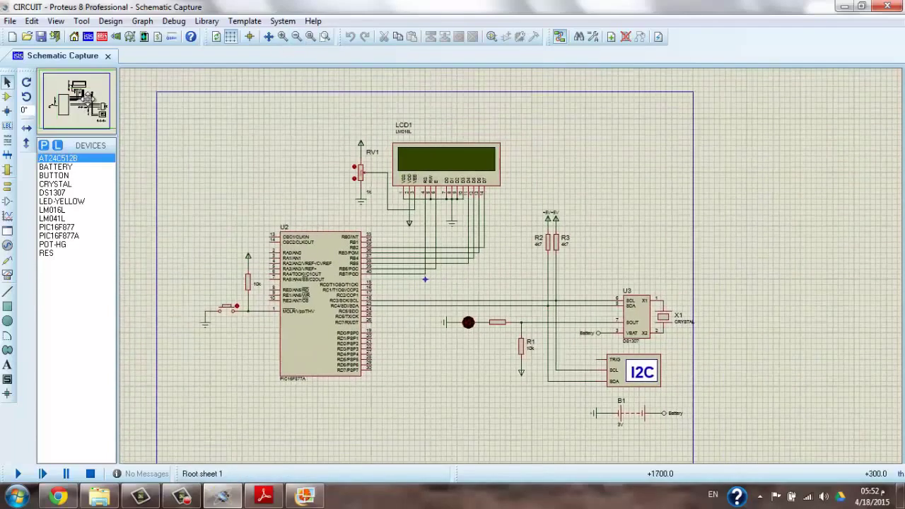
left_click(88, 106)
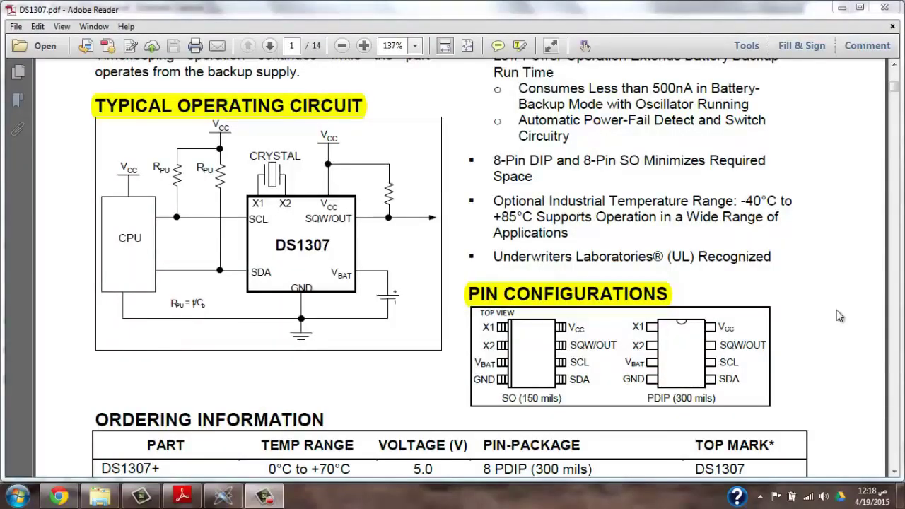
Step: Switch to the DS1307 datasheet, find the Timekeeper Registers table on page 8 and highlight the RAM start address 08h
scroll(839, 316, "down", 20)
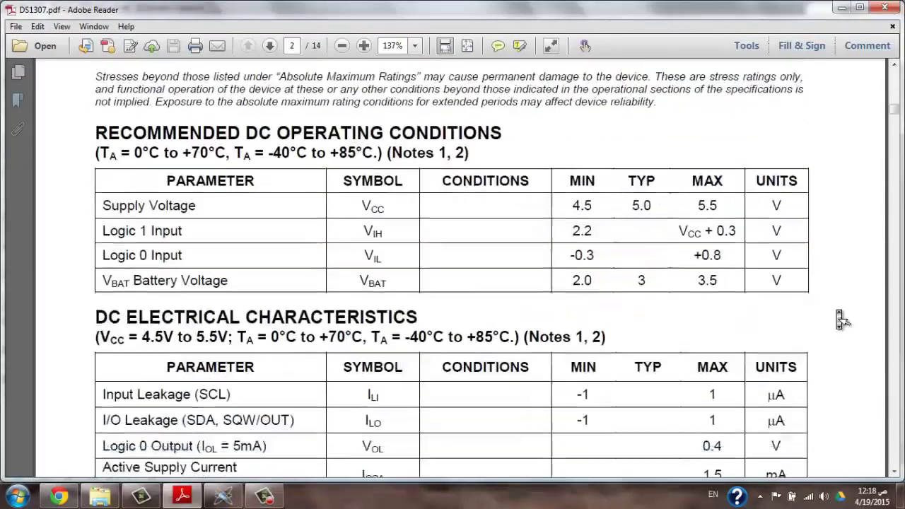
scroll(839, 318, "down", 20)
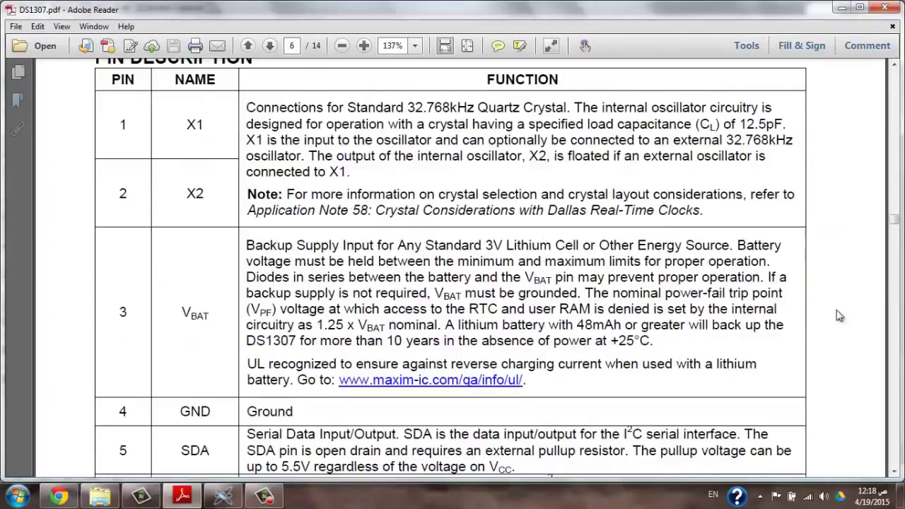
scroll(839, 318, "down", 15)
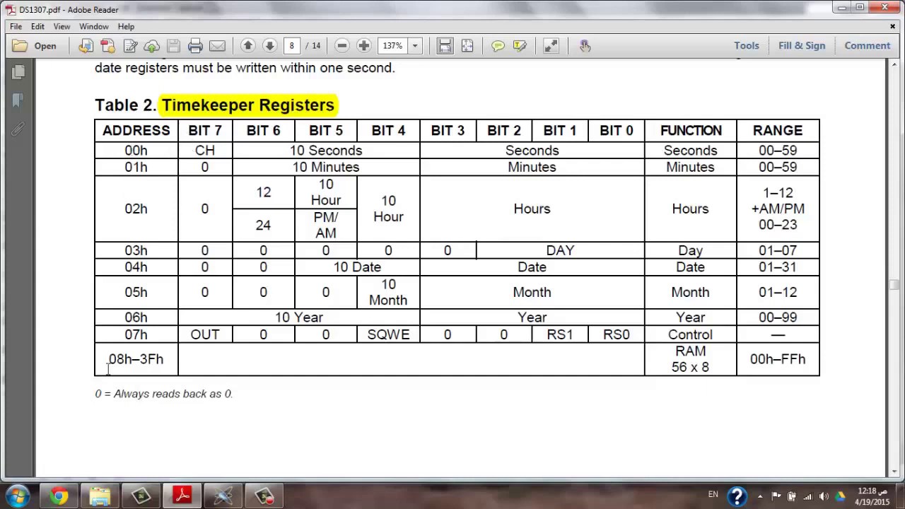
left_click_drag(216, 361, 253, 363)
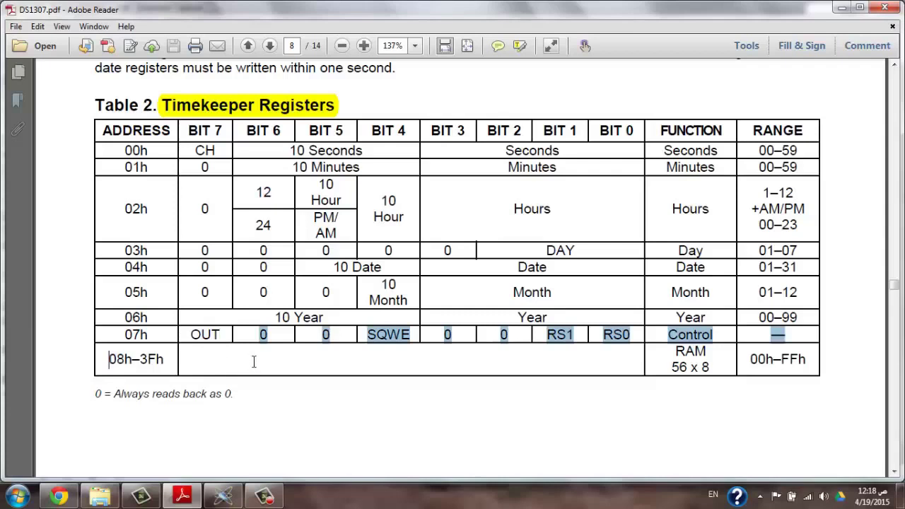
left_click(255, 364)
left_click_drag(109, 359, 133, 359)
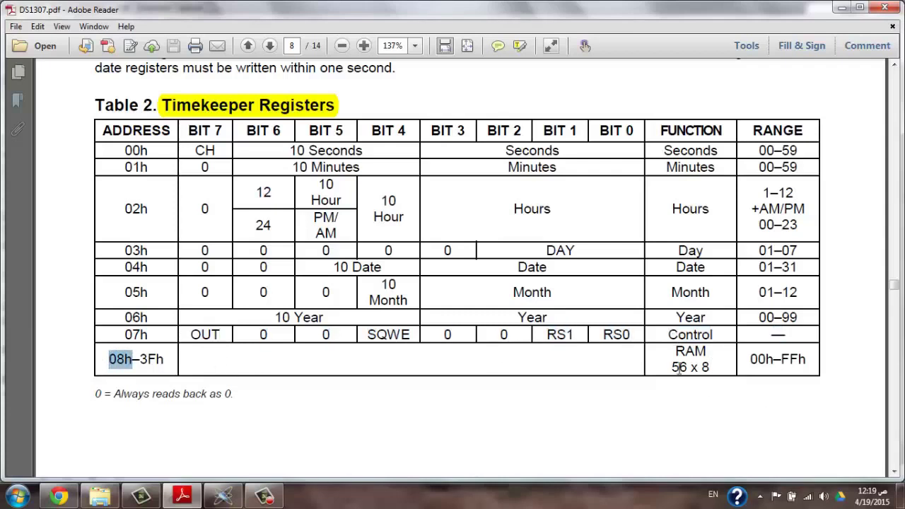
left_click(276, 366)
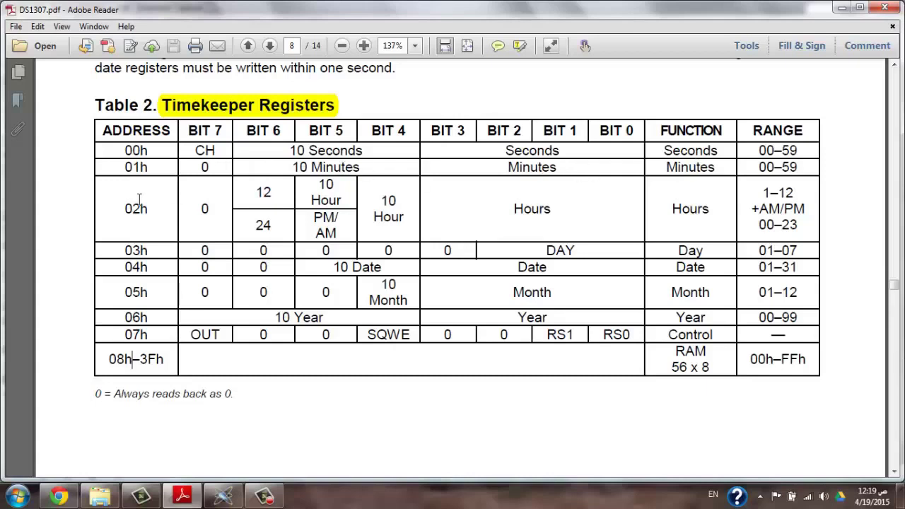
Step: Highlight register addresses 02h, 03h and 04h and the DAY field in the Timekeeper Registers table
left_click_drag(124, 209, 148, 210)
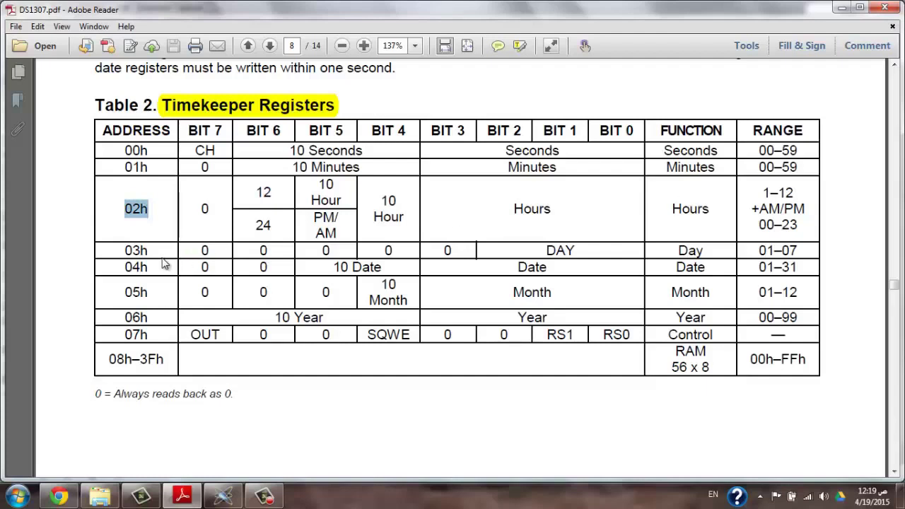
left_click_drag(124, 250, 148, 251)
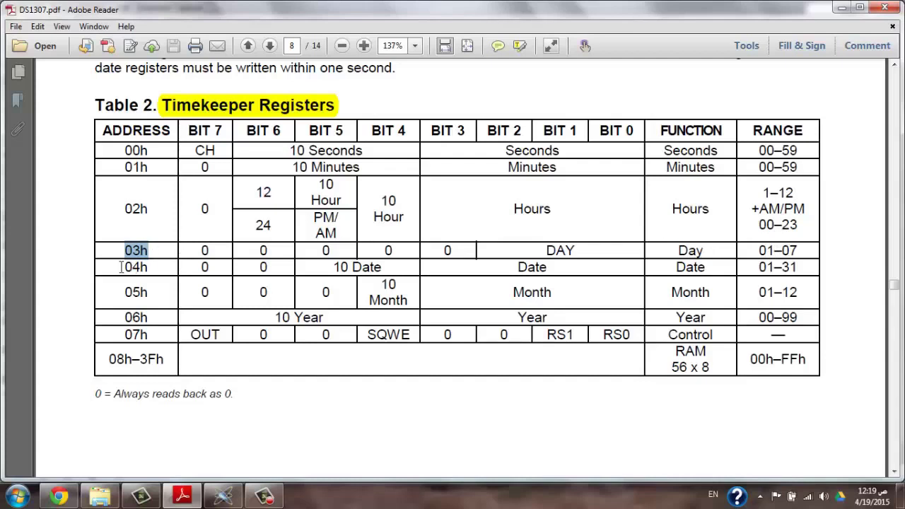
mouse_move(120, 267)
left_mouse_down()
mouse_move(152, 266)
mouse_move(137, 263)
left_mouse_up()
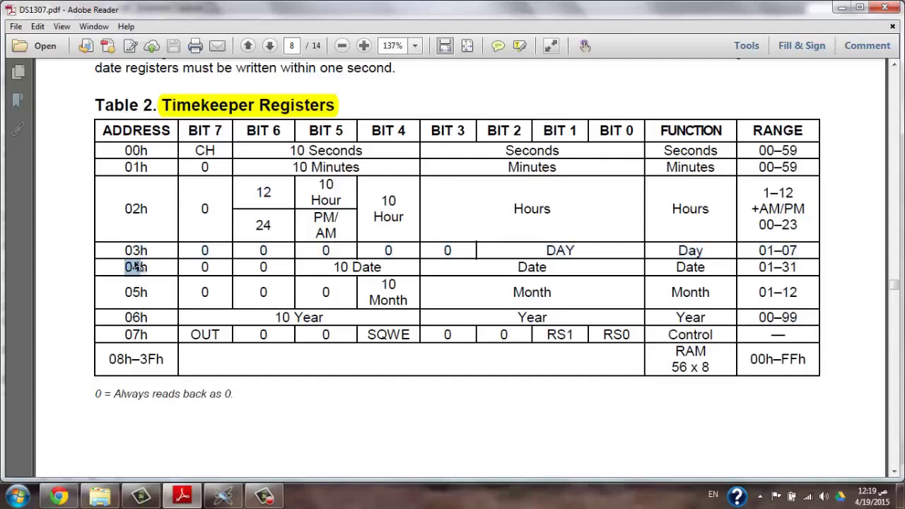
double_click(569, 248)
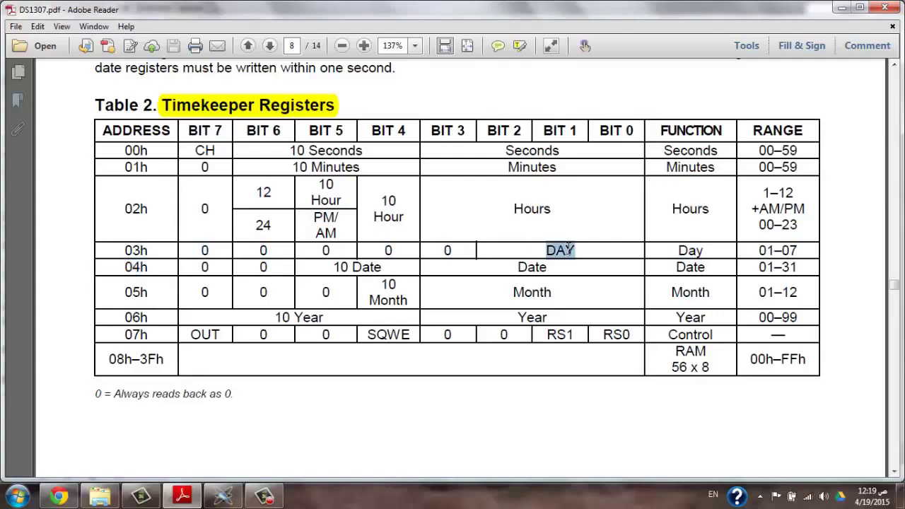
Step: Read the Clock and Calendar section on the day-of-week register and CH bit, and return to the Timekeeper Registers table
scroll(569, 247, "up", 10)
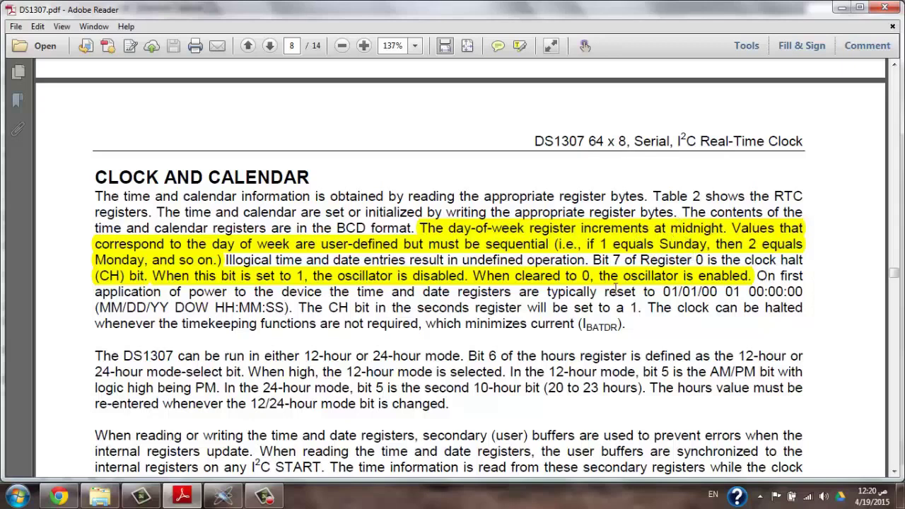
scroll(616, 289, "down", 15)
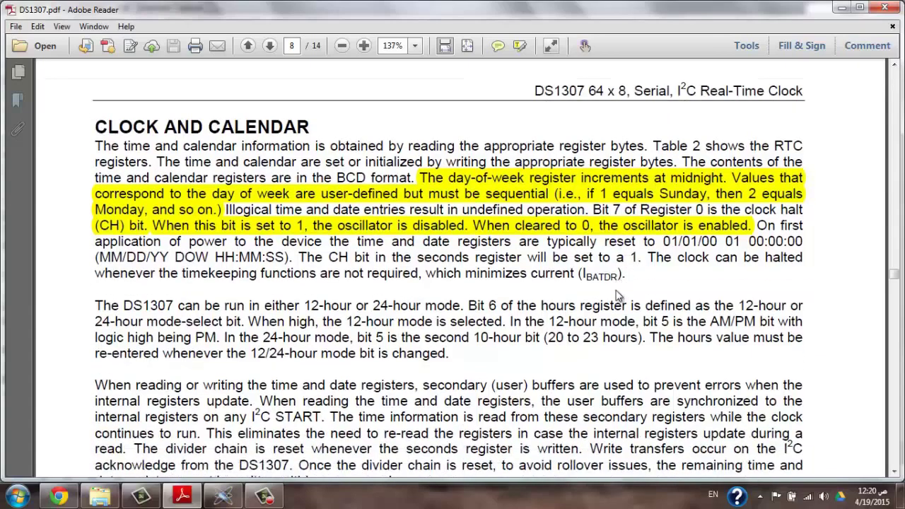
scroll(617, 298, "down", 1)
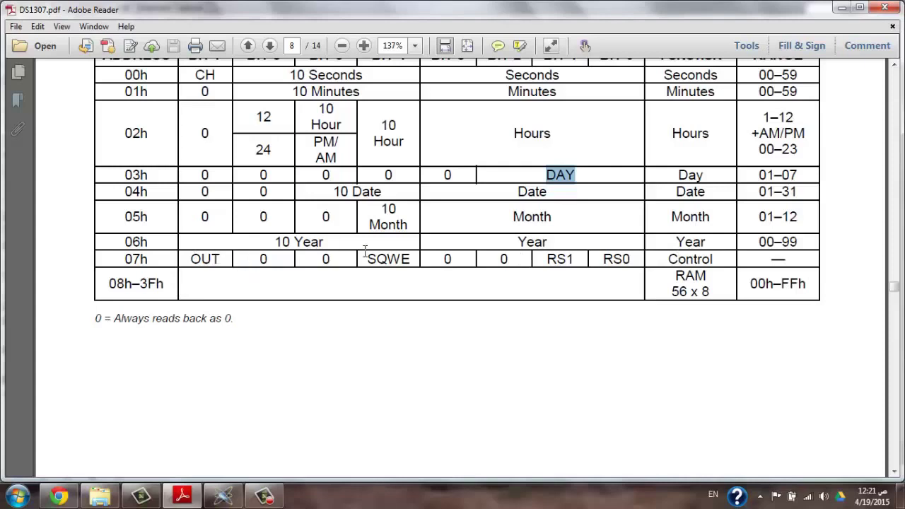
Step: Examine the Control Register section on page 9, covering the OUT, SQWE, RS1 and RS0 bits and the SQW/OUT output table
scroll(508, 276, "down", 10)
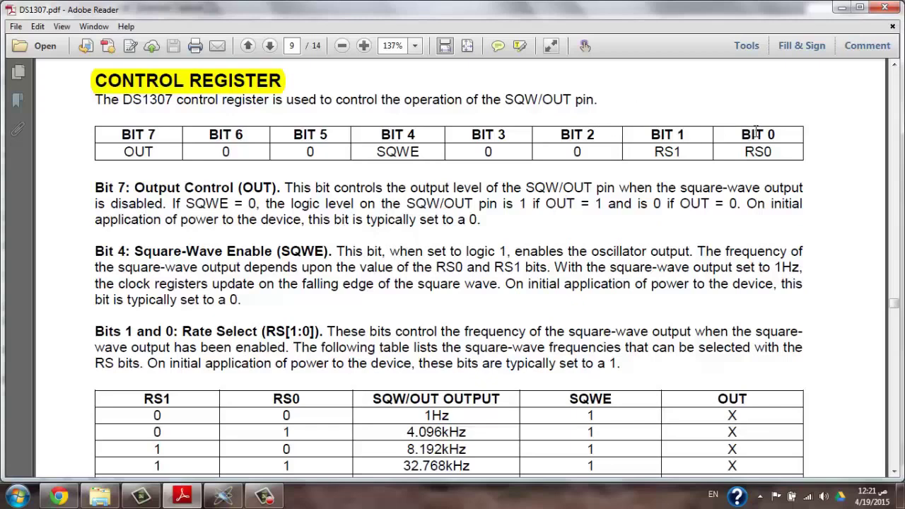
scroll(215, 343, "down", 2)
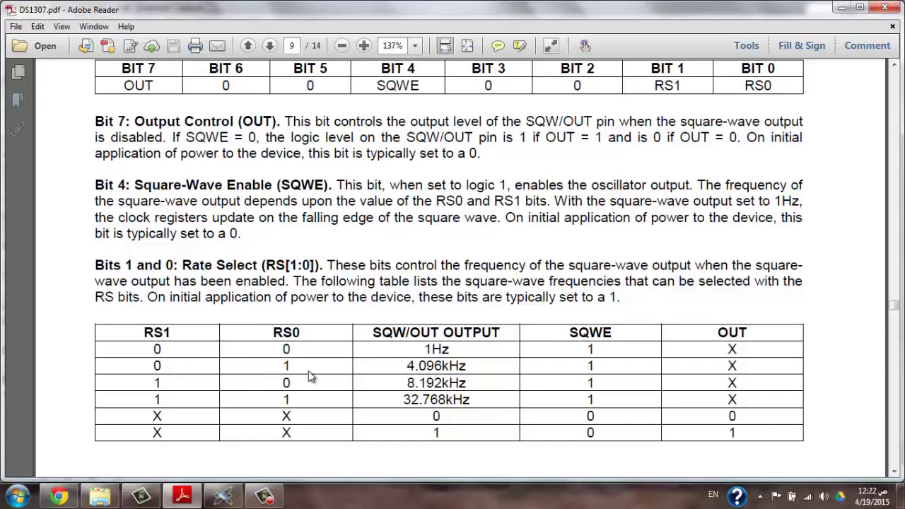
scroll(309, 376, "up", 3)
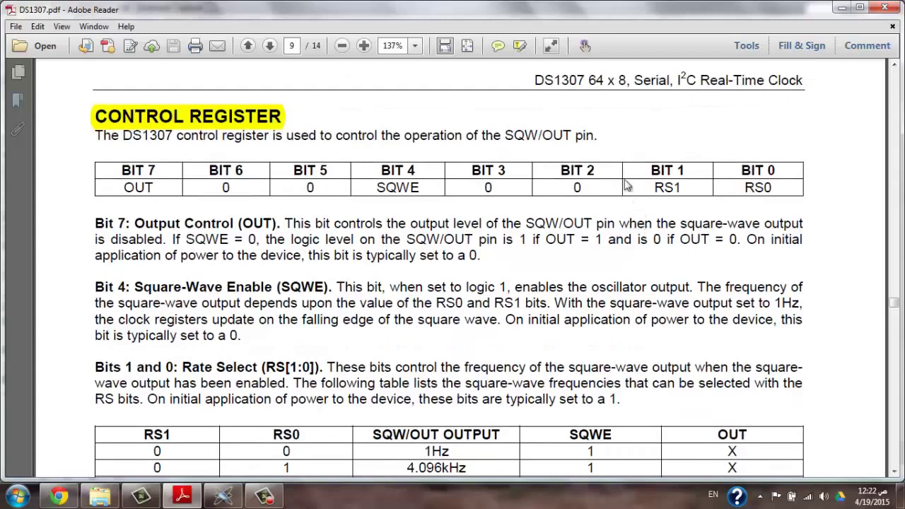